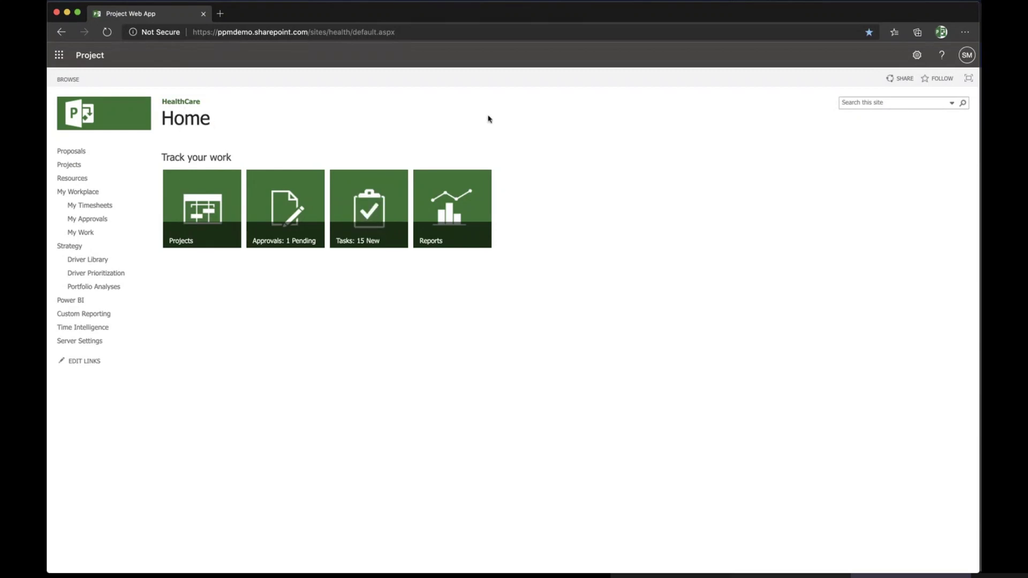
- Open the Project Center from Quick Launch and display its PROJECTS ribbon commands
{"action": "left_click_drag", "start_coordinate": [279, 33], "coordinate": [502, 36]}
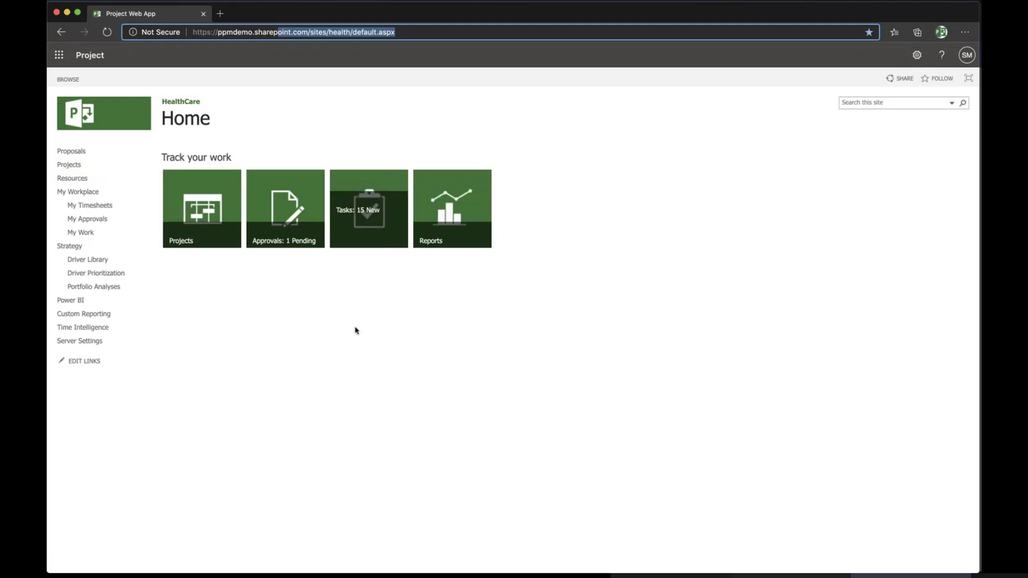
{"action": "left_click", "coordinate": [63, 167]}
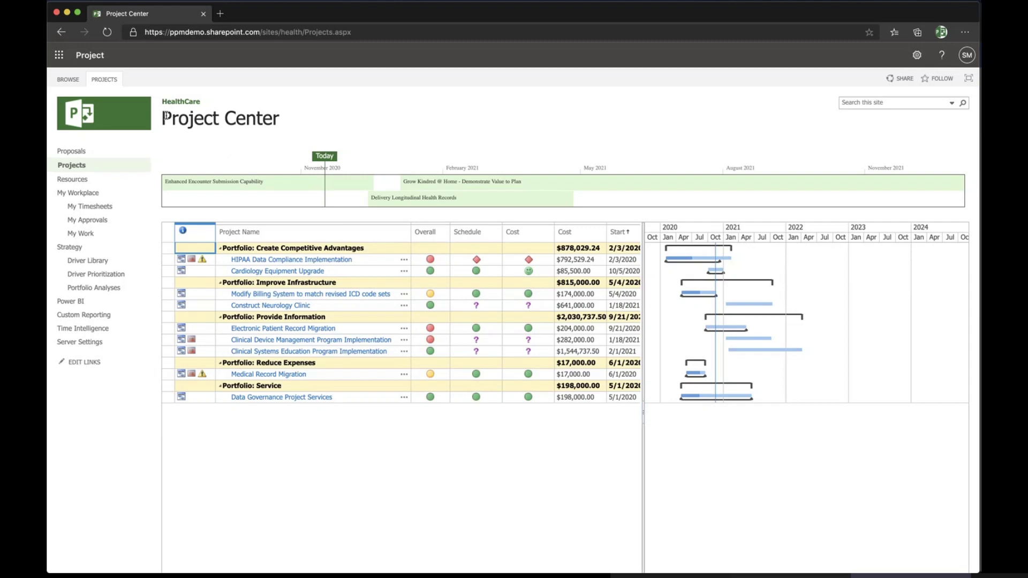
{"action": "left_click_drag", "start_coordinate": [165, 116], "coordinate": [349, 123]}
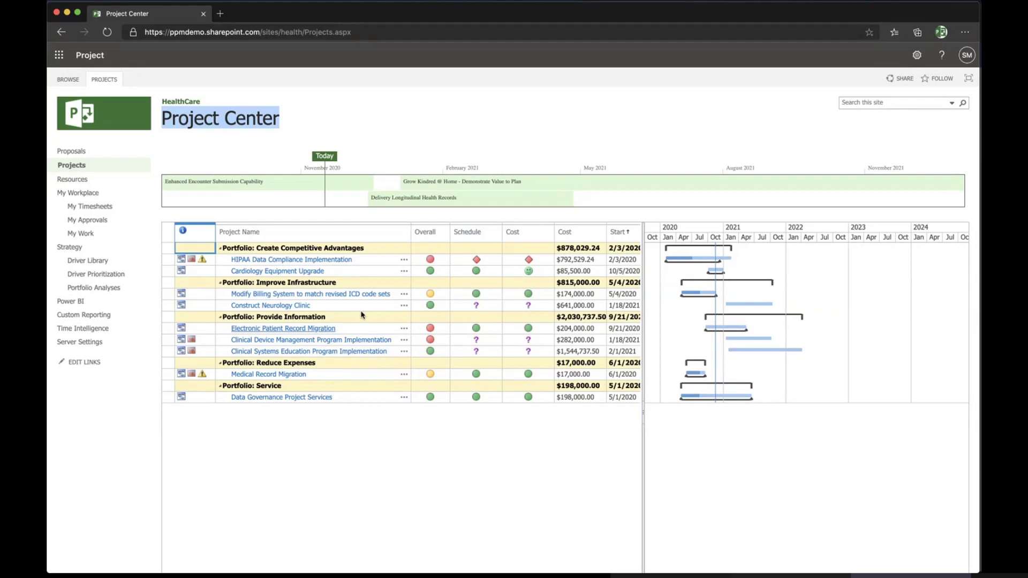
{"action": "left_click", "coordinate": [105, 79]}
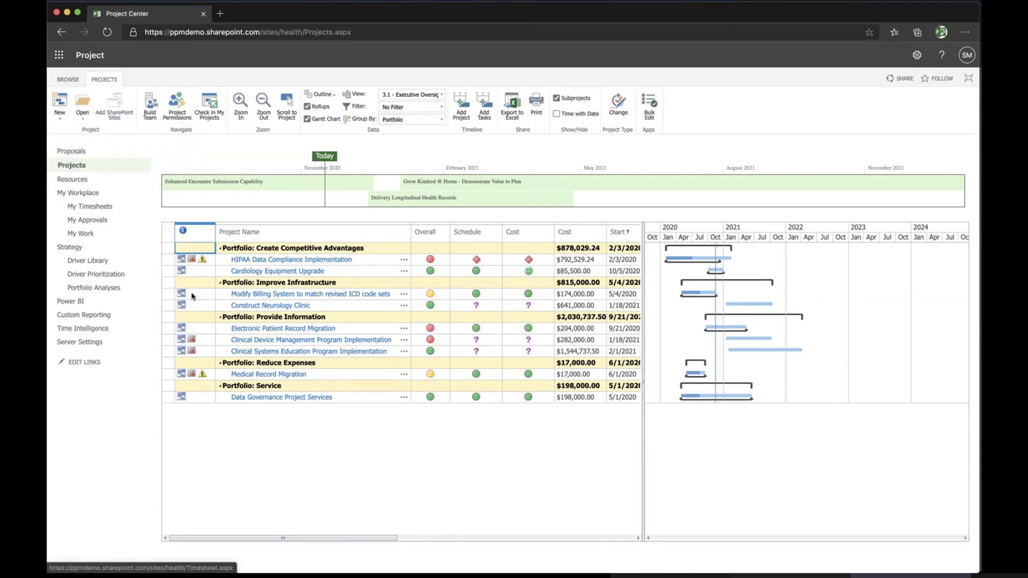
- Select the HIPAA Data Compliance Implementation row, then minimize the Teams meeting window
{"action": "left_click", "coordinate": [169, 261]}
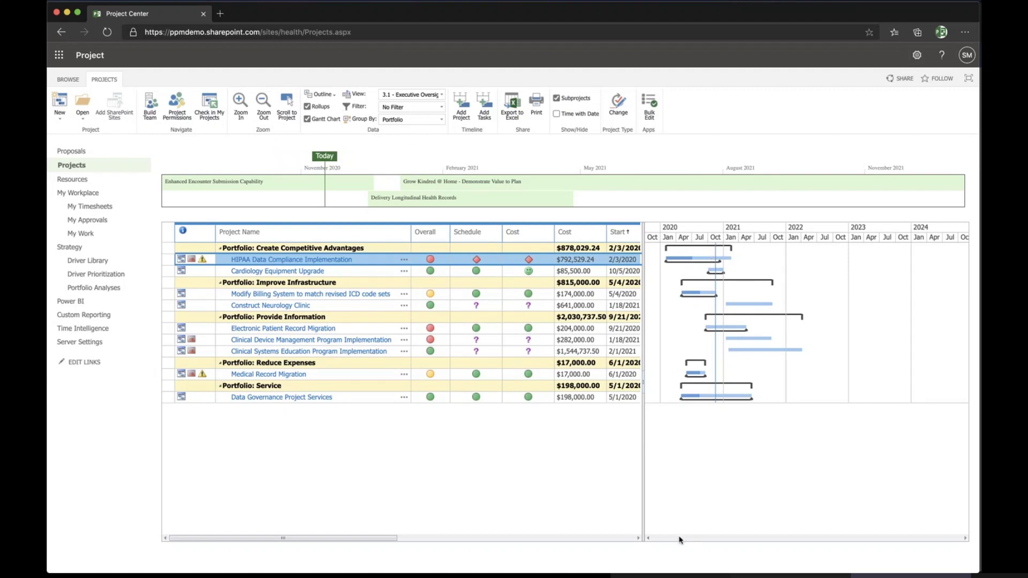
{"action": "key", "text": "super+Tab"}
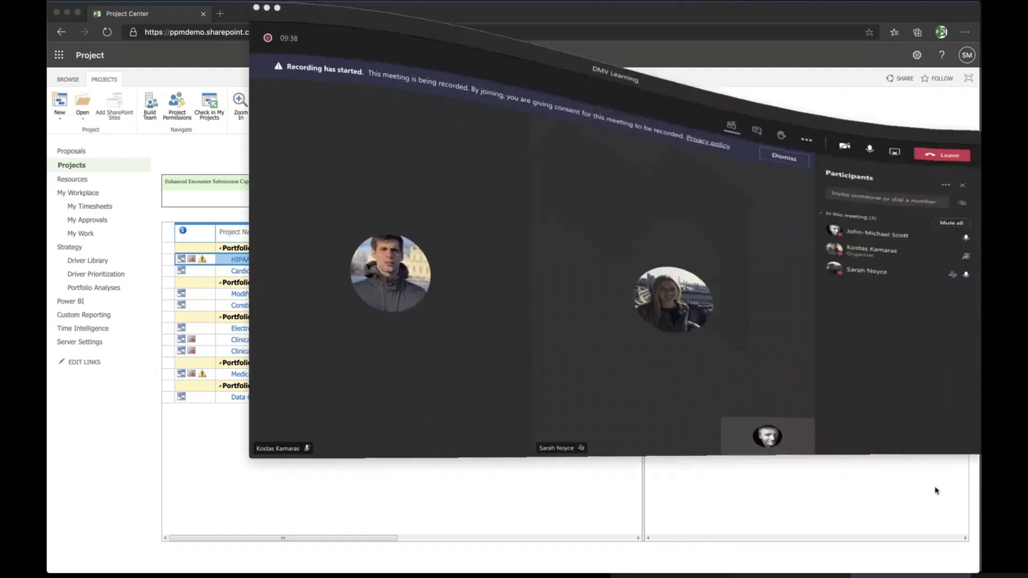
{"action": "left_click", "coordinate": [267, 7]}
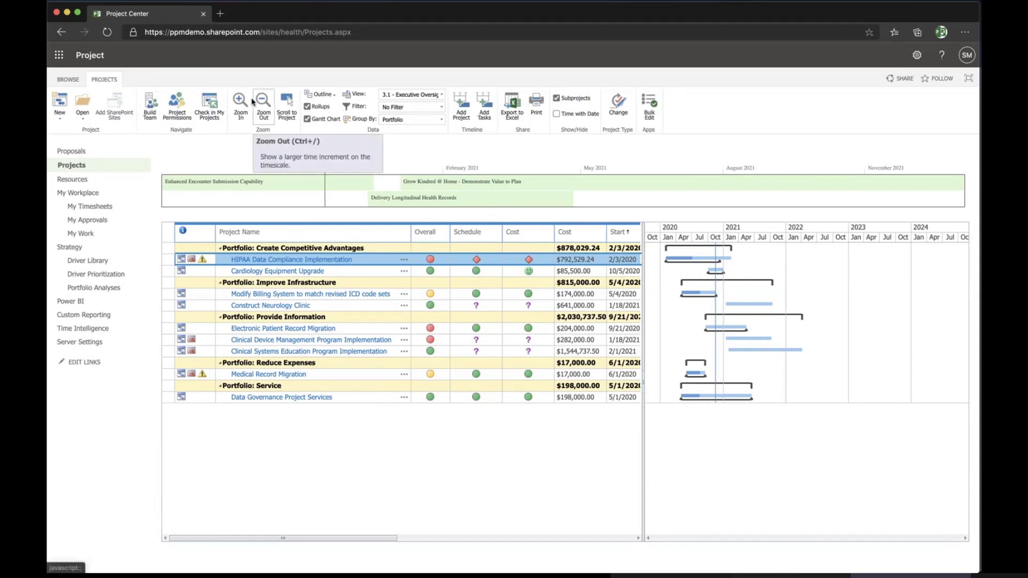
- Zoom the Gantt timescale in to hours and scroll to the HIPAA project's 2/3/2020 start
{"action": "left_click", "coordinate": [240, 101]}
{"action": "left_click", "coordinate": [241, 101]}
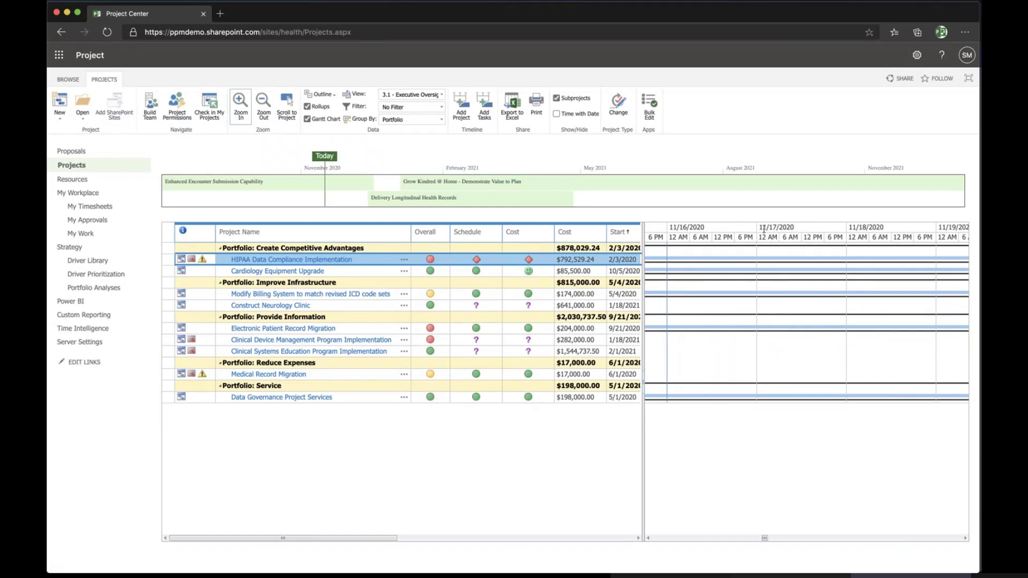
{"action": "left_click", "coordinate": [766, 540]}
{"action": "left_click_drag", "start_coordinate": [767, 541], "coordinate": [943, 540]}
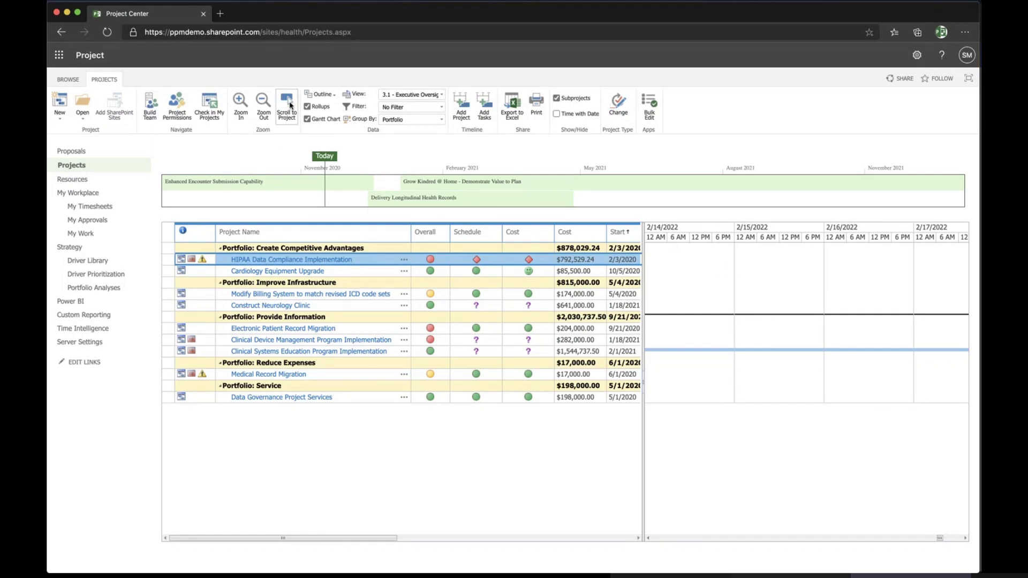
{"action": "left_click", "coordinate": [289, 103]}
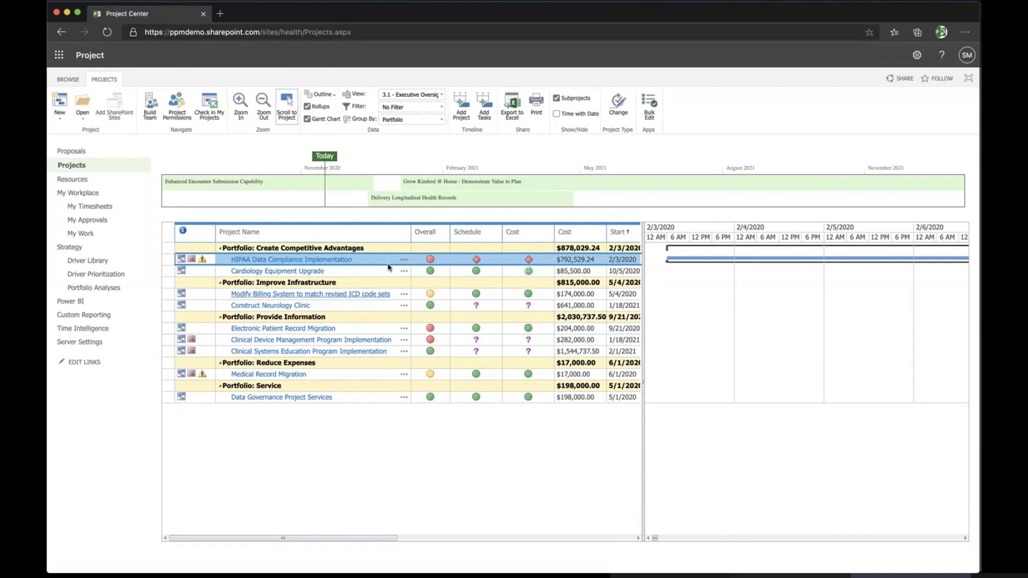
- Preview the 2 - Project Status and 1 - Project Tracking views, widening the grid for each
{"action": "left_click", "coordinate": [442, 95]}
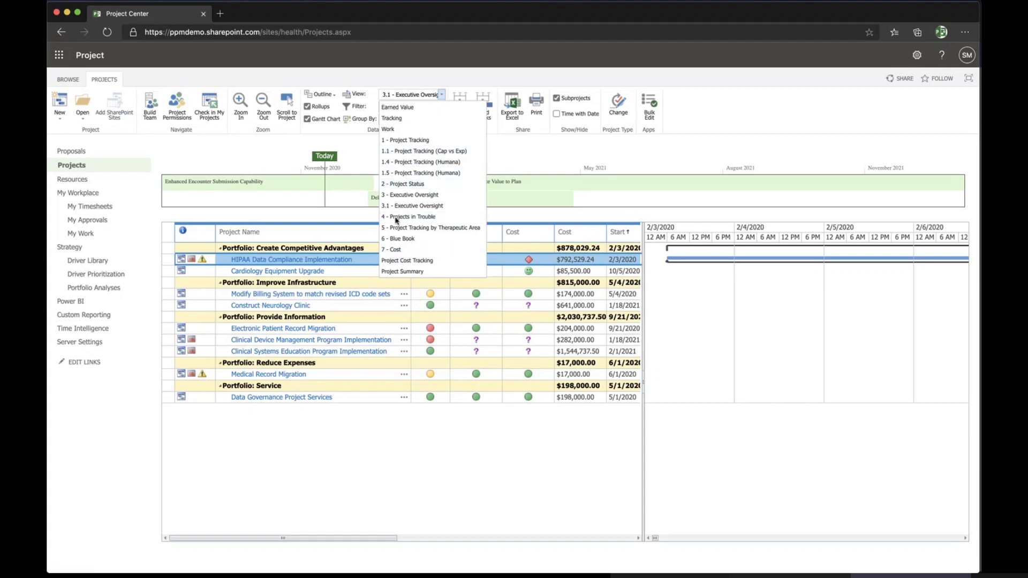
{"action": "left_click", "coordinate": [419, 183]}
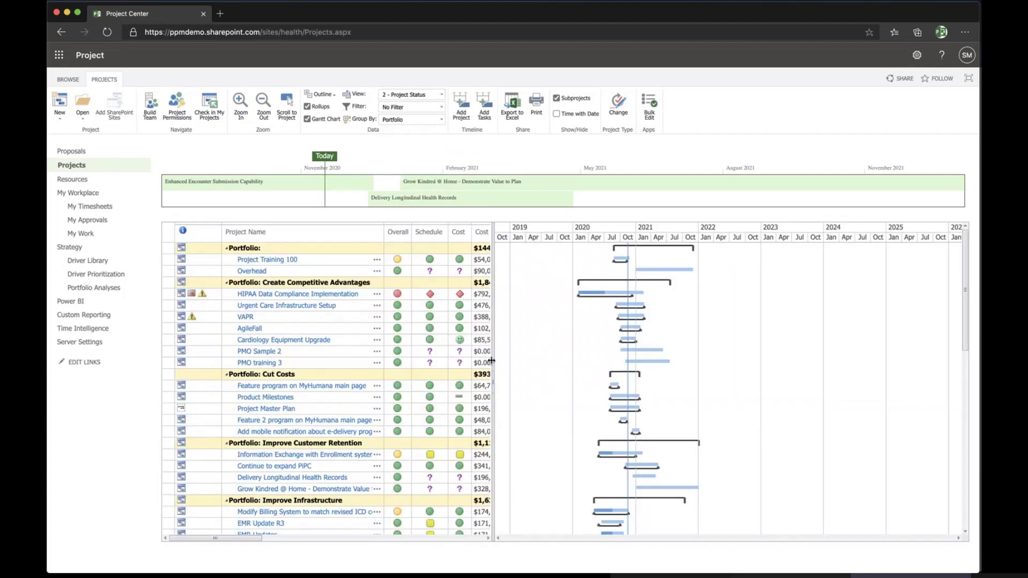
{"action": "left_click_drag", "start_coordinate": [491, 361], "coordinate": [736, 372]}
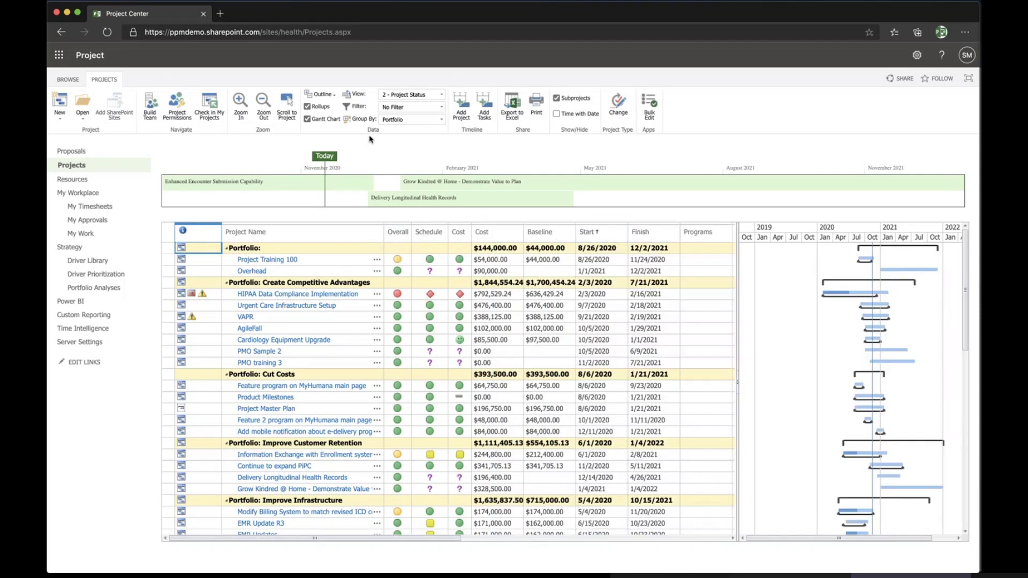
{"action": "left_click", "coordinate": [441, 96]}
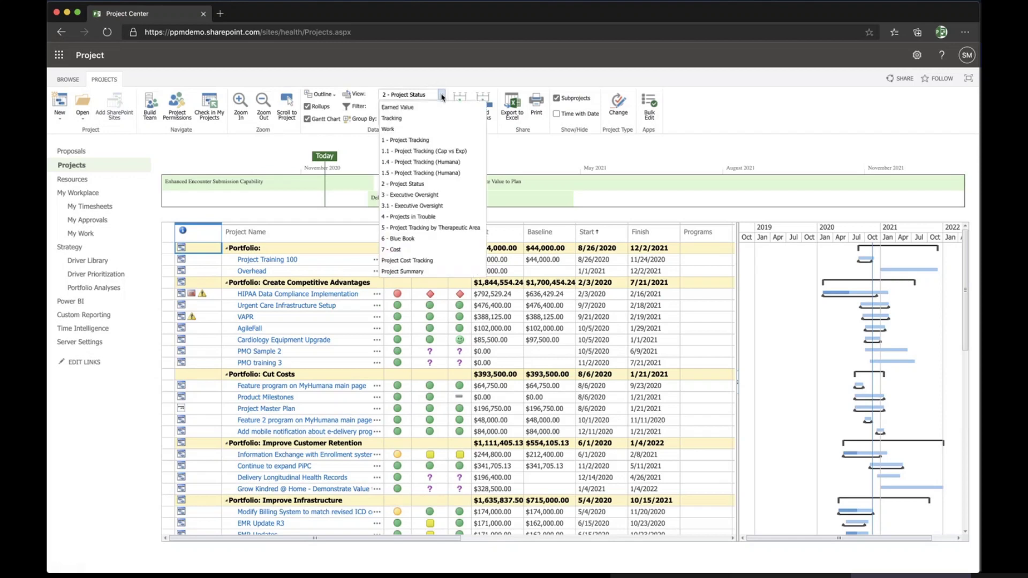
{"action": "left_click", "coordinate": [411, 141]}
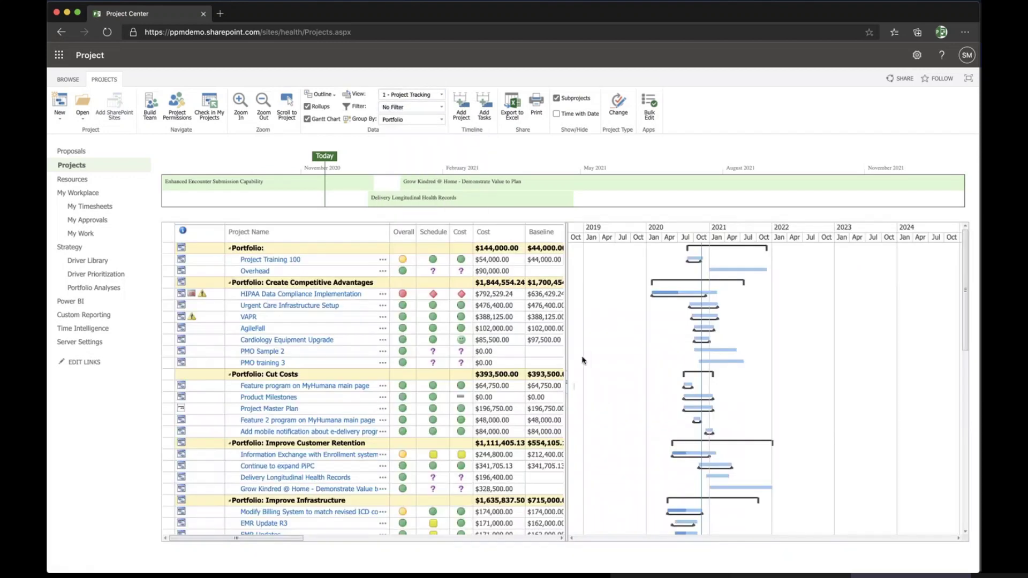
{"action": "left_click_drag", "start_coordinate": [566, 322], "coordinate": [744, 328]}
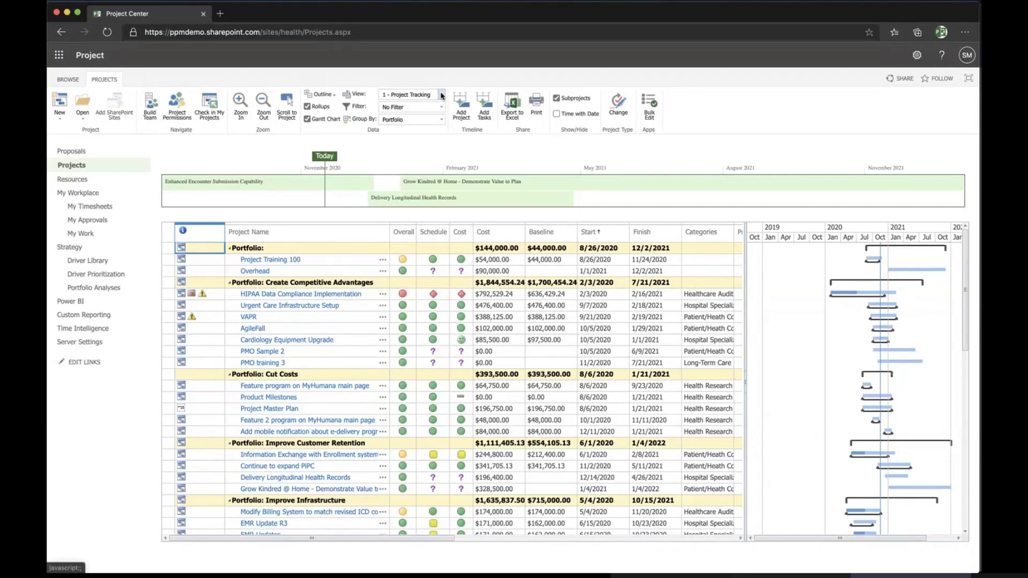
- Switch to the 3 - Executive Oversight view and widen the grid to show Start, Finish and Portfolio
{"action": "left_click", "coordinate": [442, 95]}
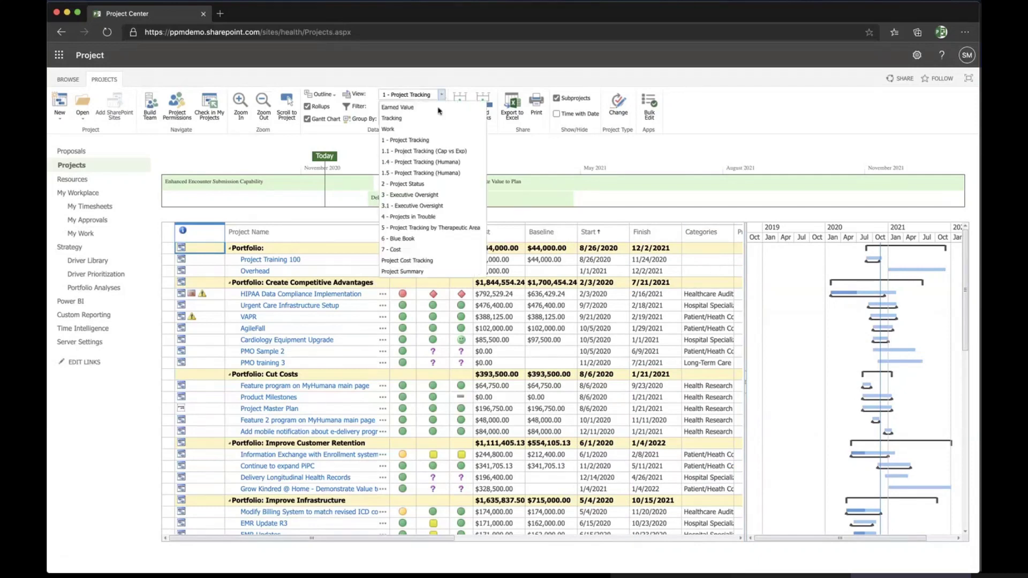
{"action": "left_click", "coordinate": [446, 196]}
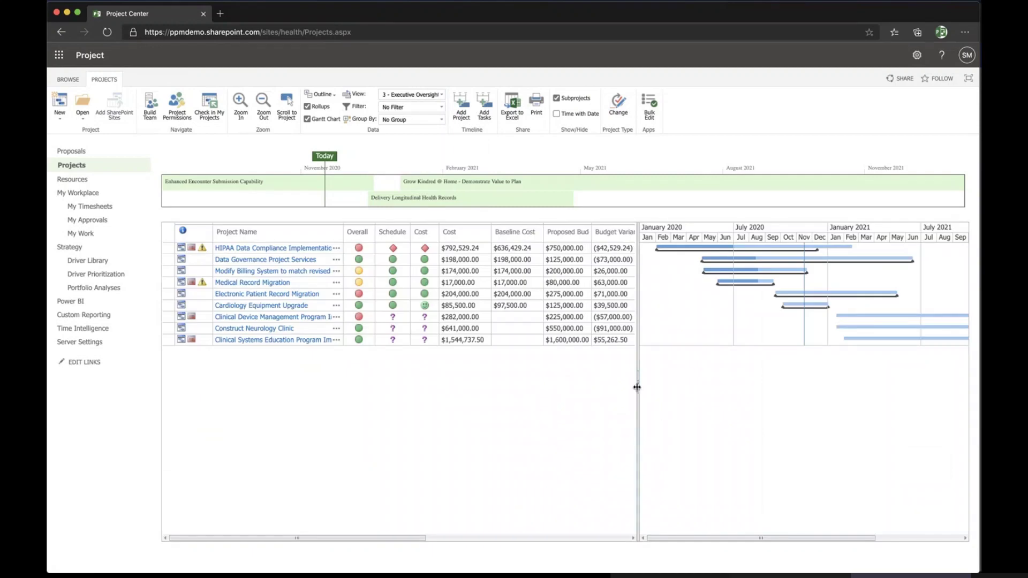
{"action": "left_click_drag", "start_coordinate": [636, 387], "coordinate": [809, 386]}
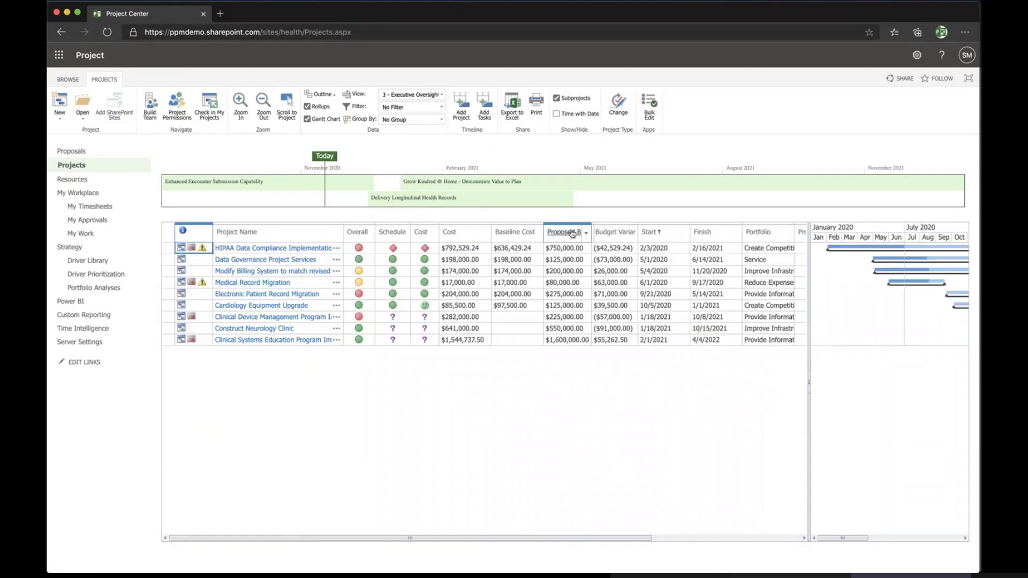
{"action": "left_click", "coordinate": [443, 95]}
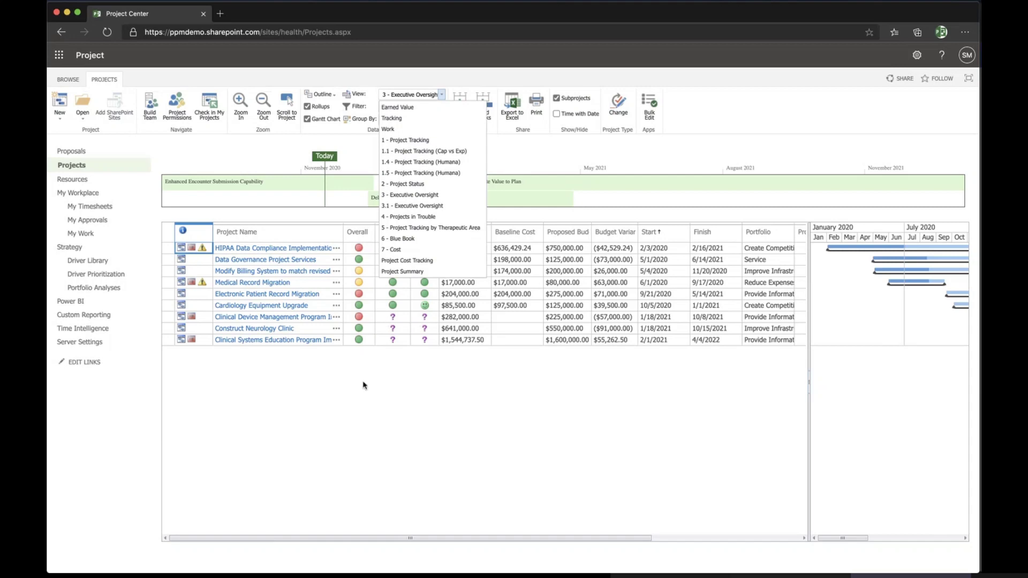
{"action": "left_click", "coordinate": [258, 366]}
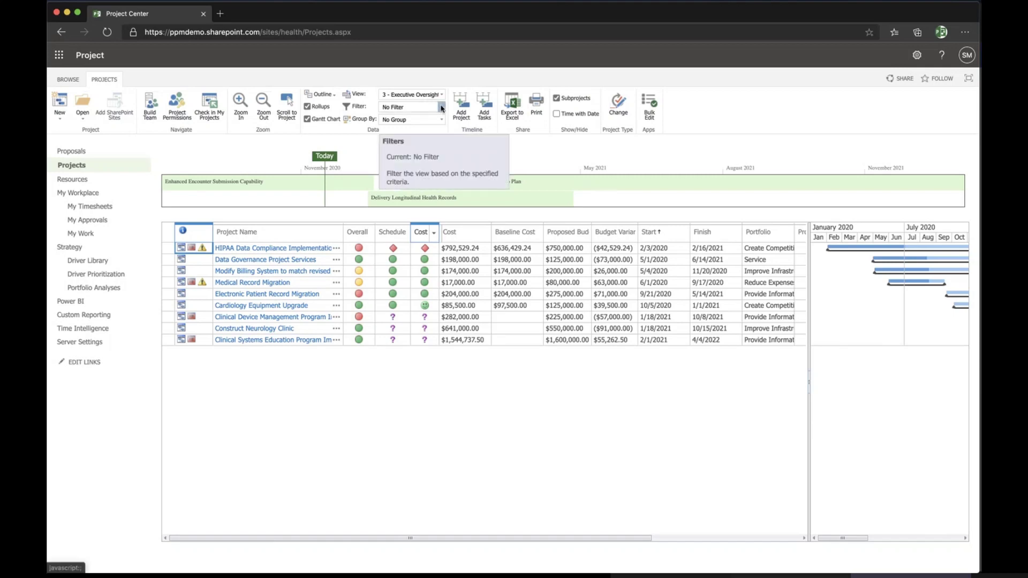
{"action": "left_click", "coordinate": [442, 107]}
{"action": "left_click", "coordinate": [417, 131]}
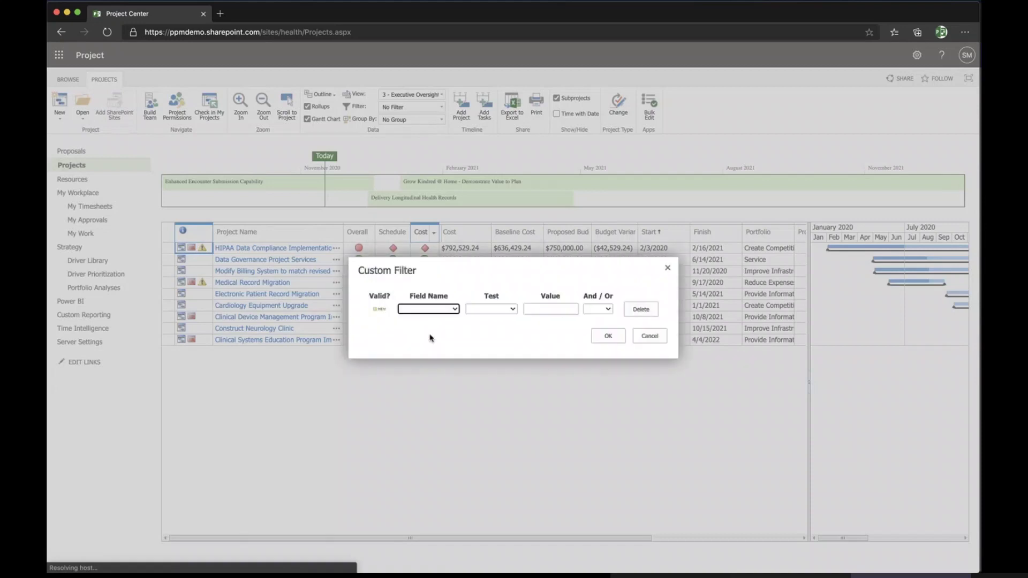
{"action": "left_click", "coordinate": [452, 311]}
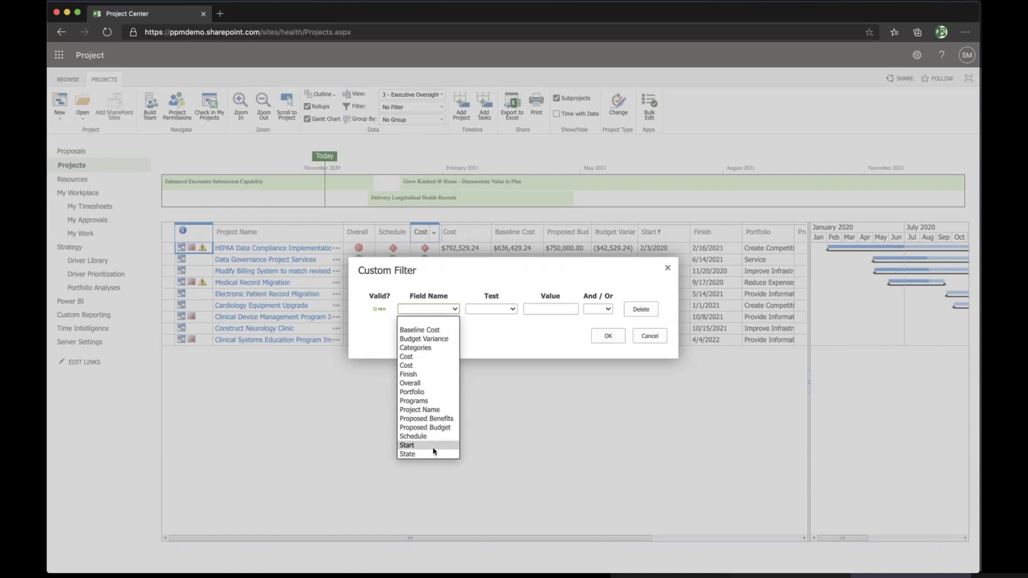
{"action": "left_click", "coordinate": [650, 335]}
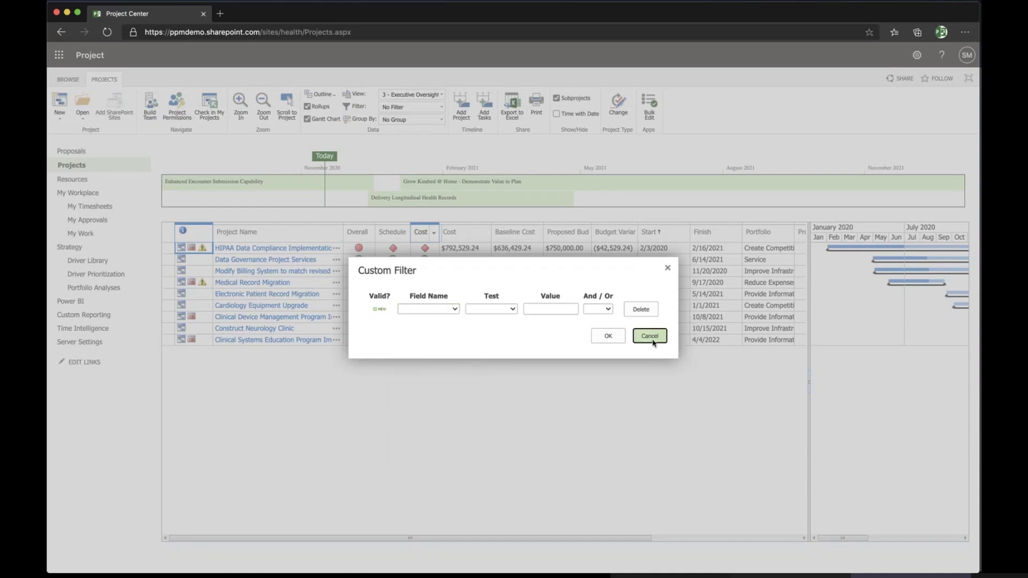
- Cancel the custom filter, group by Programs then Portfolio, and autofit the Project Name column
{"action": "left_click", "coordinate": [649, 336]}
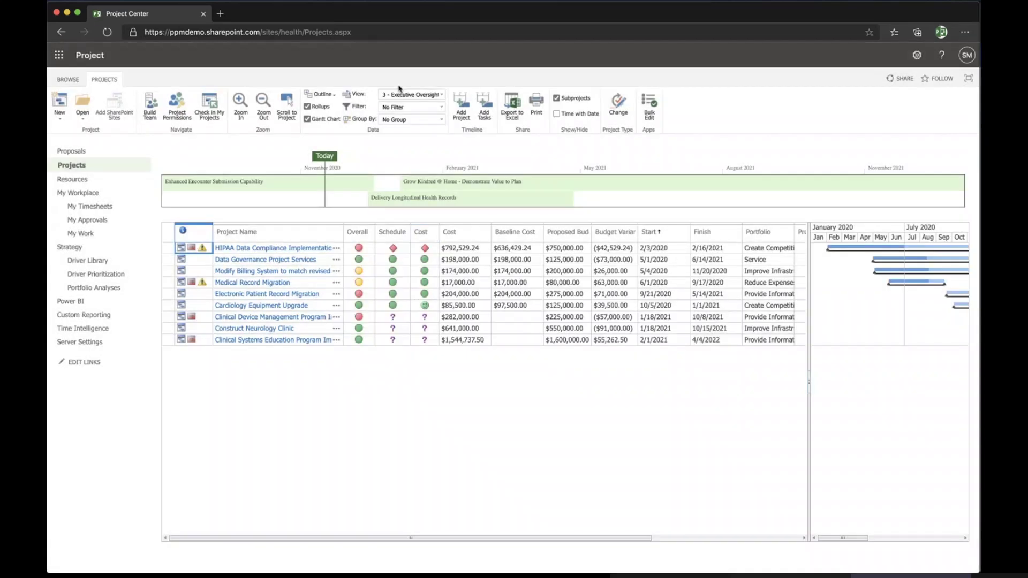
{"action": "left_click", "coordinate": [442, 123]}
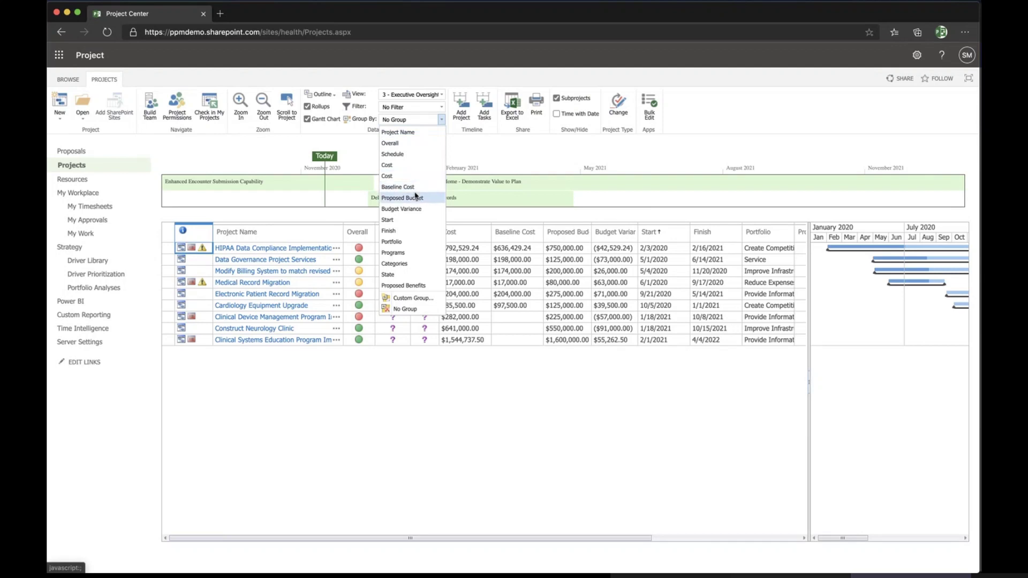
{"action": "left_click", "coordinate": [417, 252]}
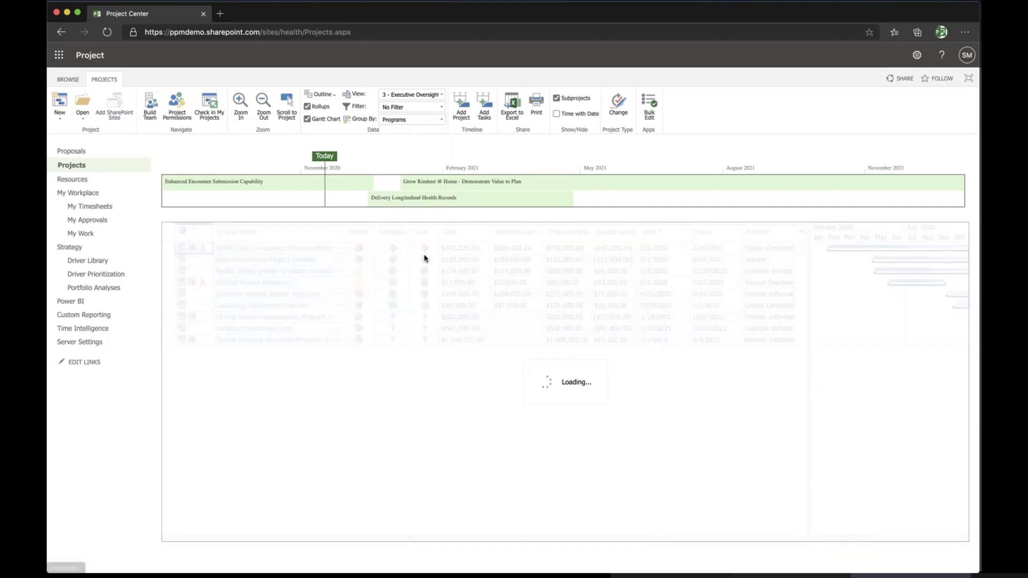
{"action": "left_click", "coordinate": [434, 121]}
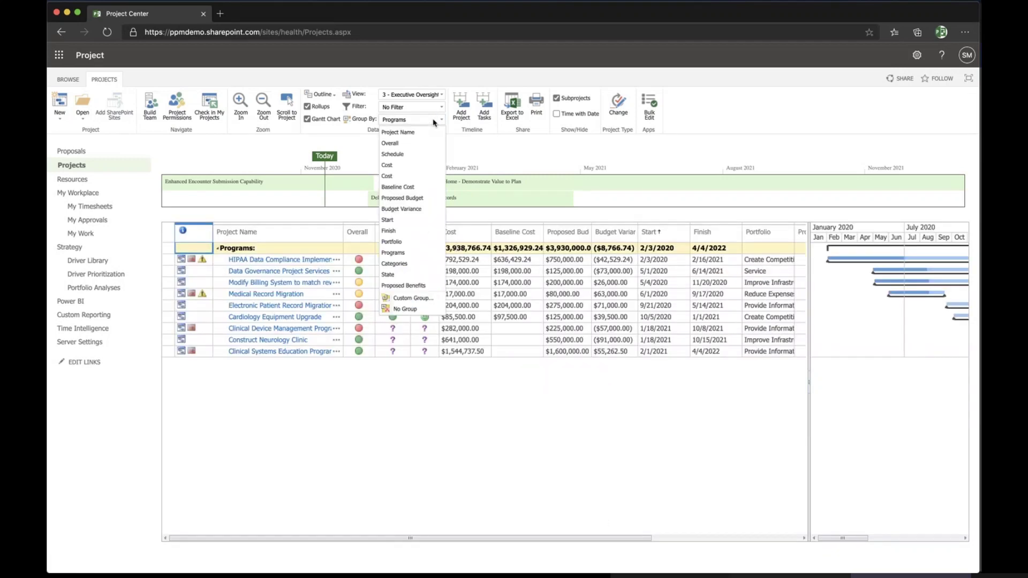
{"action": "left_click", "coordinate": [413, 242]}
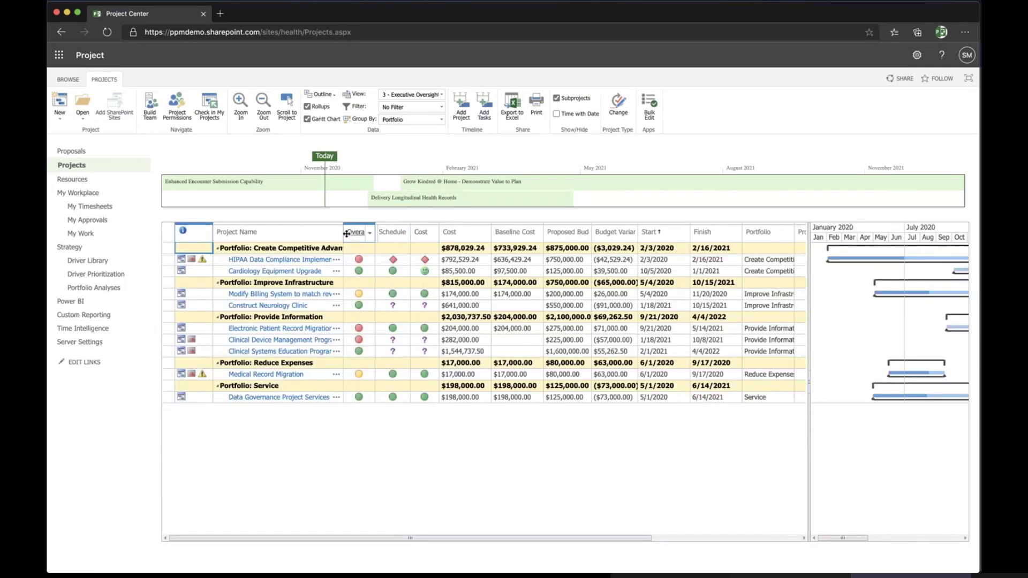
{"action": "double_click", "coordinate": [343, 232]}
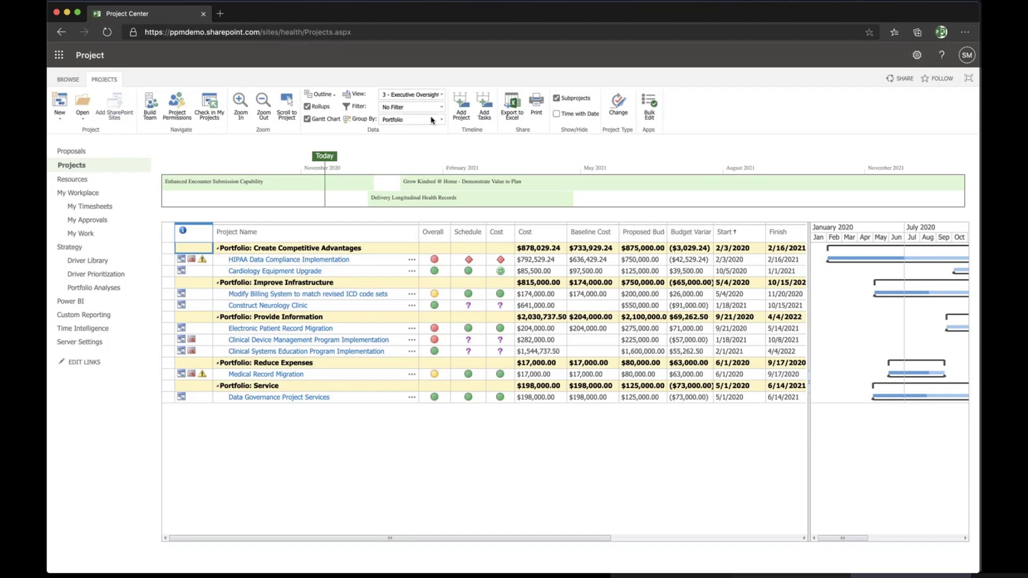
{"action": "left_click", "coordinate": [335, 96]}
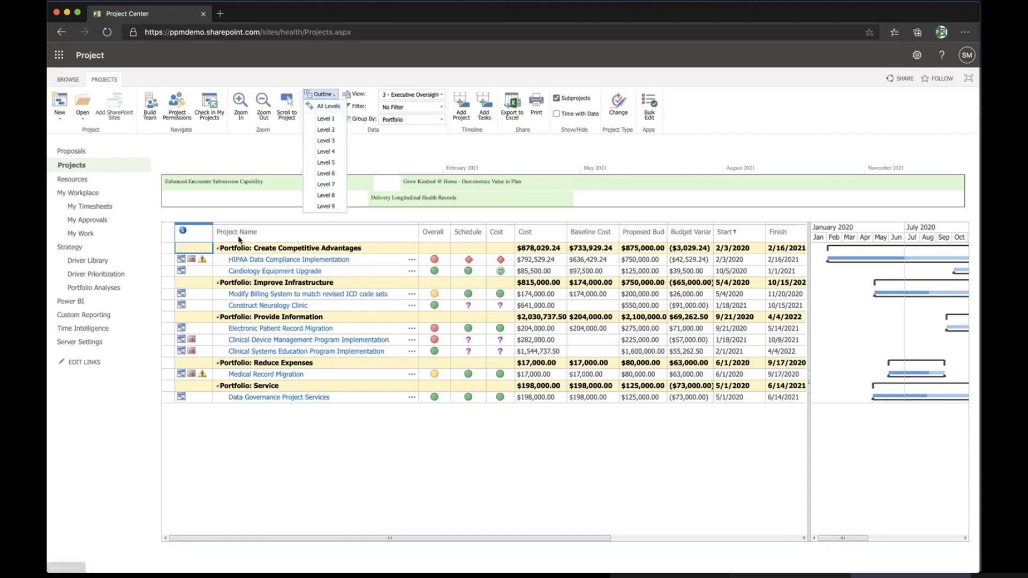
{"action": "left_click", "coordinate": [338, 120]}
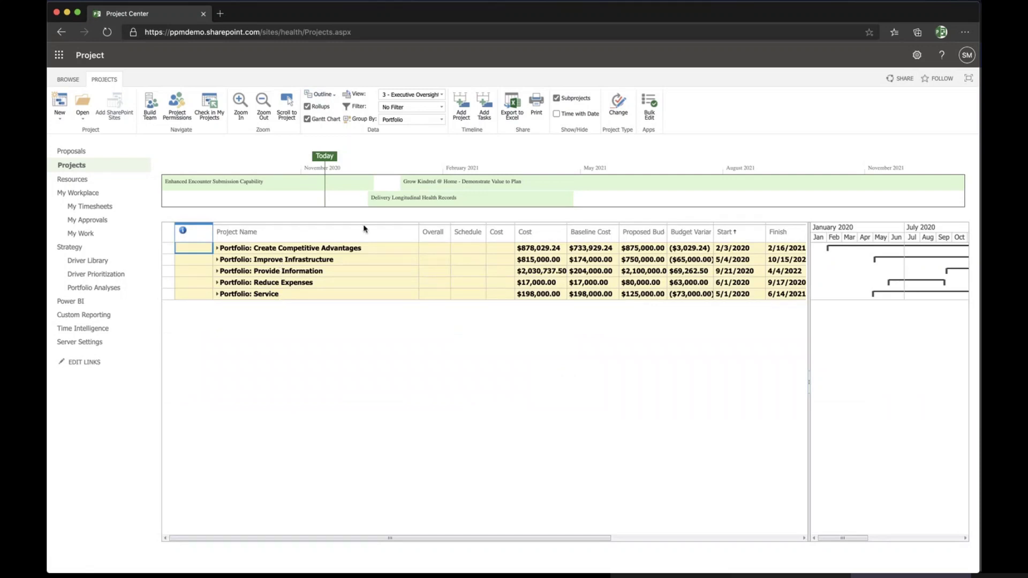
{"action": "left_click", "coordinate": [328, 96]}
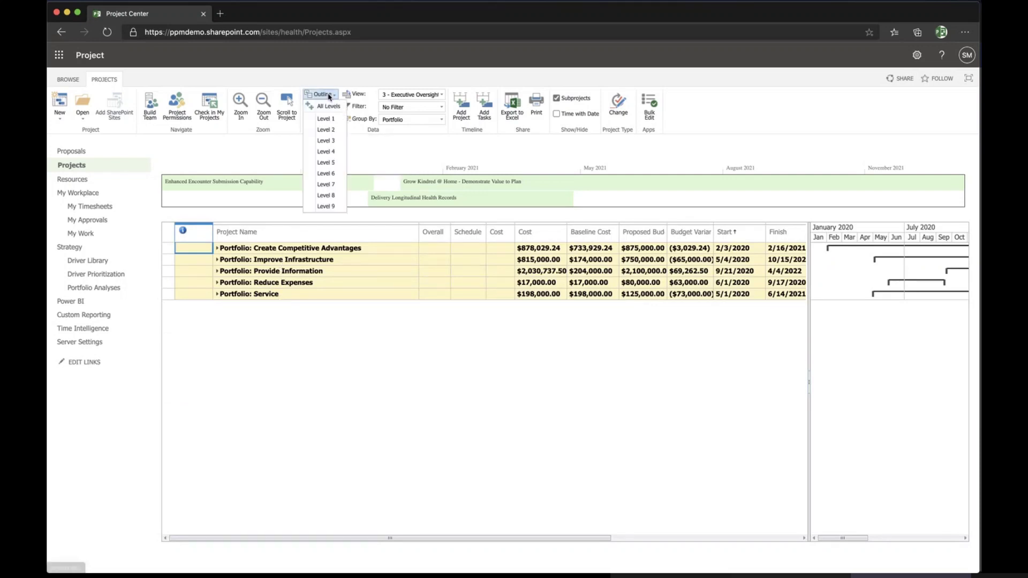
{"action": "left_click", "coordinate": [336, 131]}
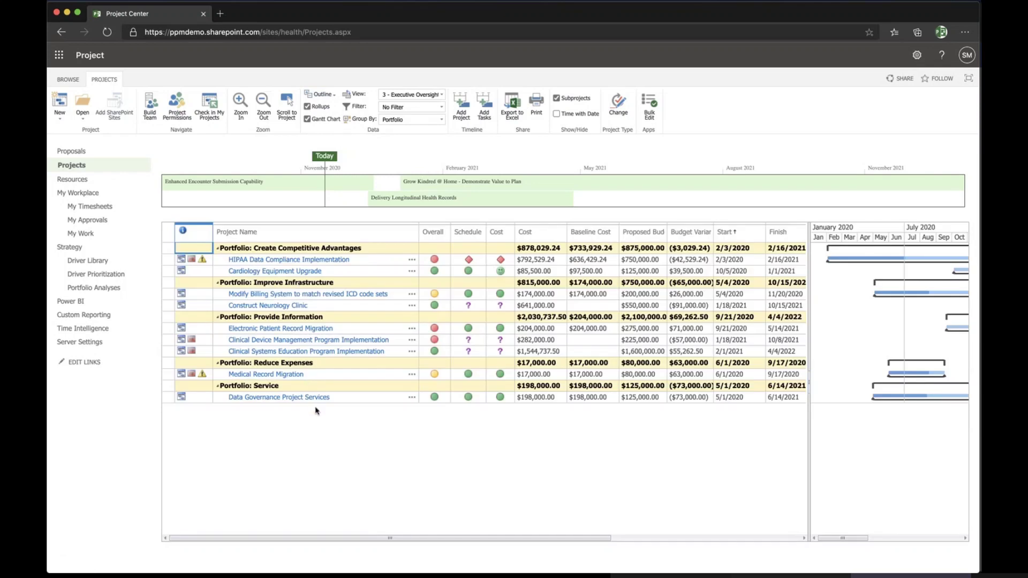
{"action": "left_click", "coordinate": [336, 95]}
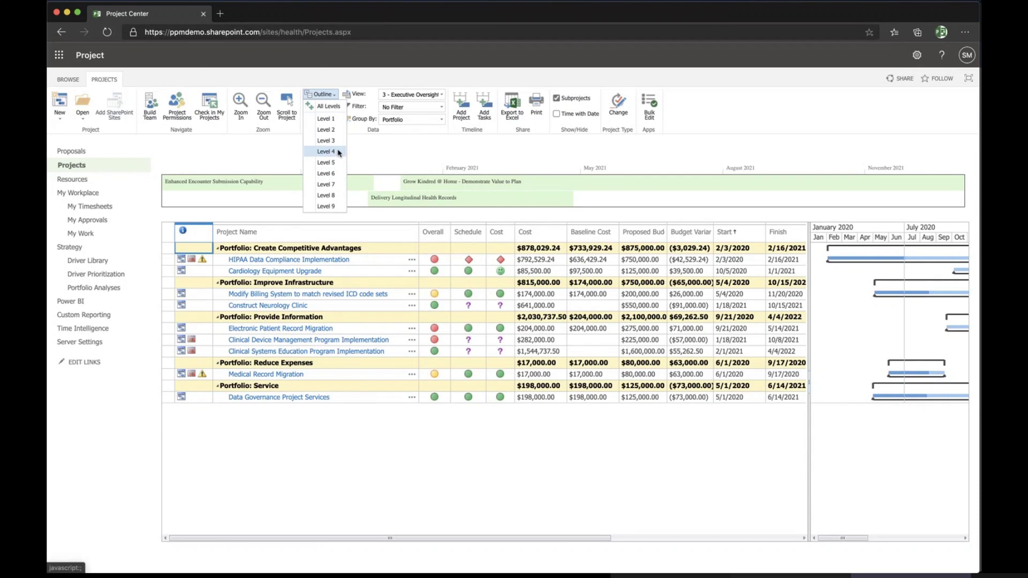
{"action": "left_click", "coordinate": [330, 109]}
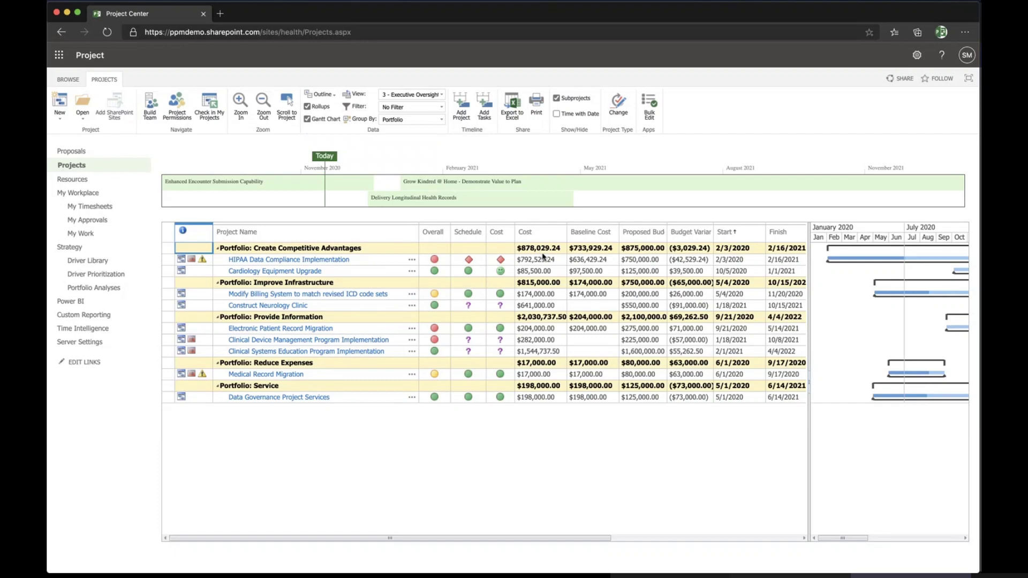
- Toggle portfolio Rollups off and back on, then hide and re-show the Gantt chart
{"action": "left_click", "coordinate": [309, 108]}
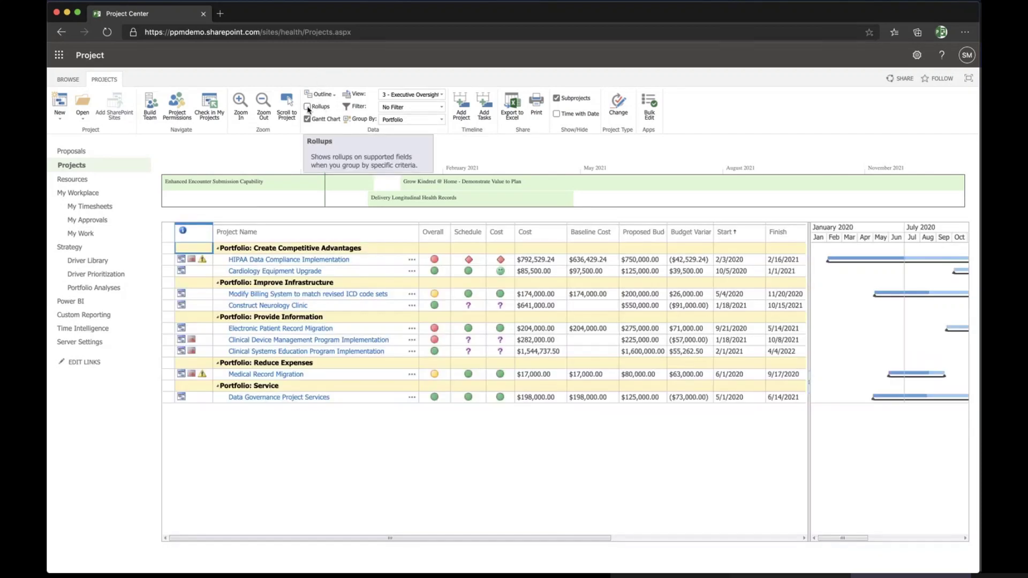
{"action": "left_click", "coordinate": [308, 107]}
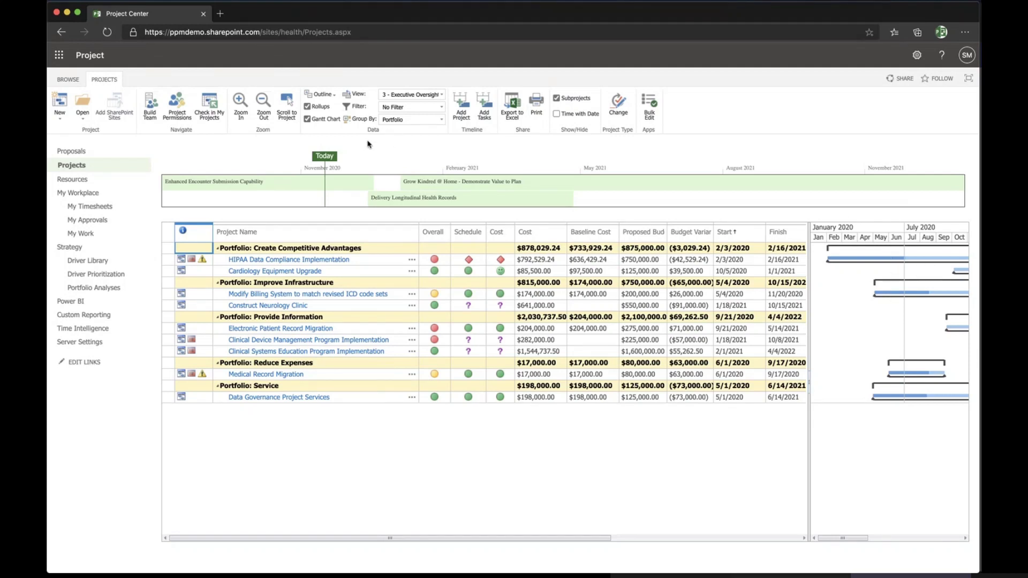
{"action": "left_click", "coordinate": [318, 121]}
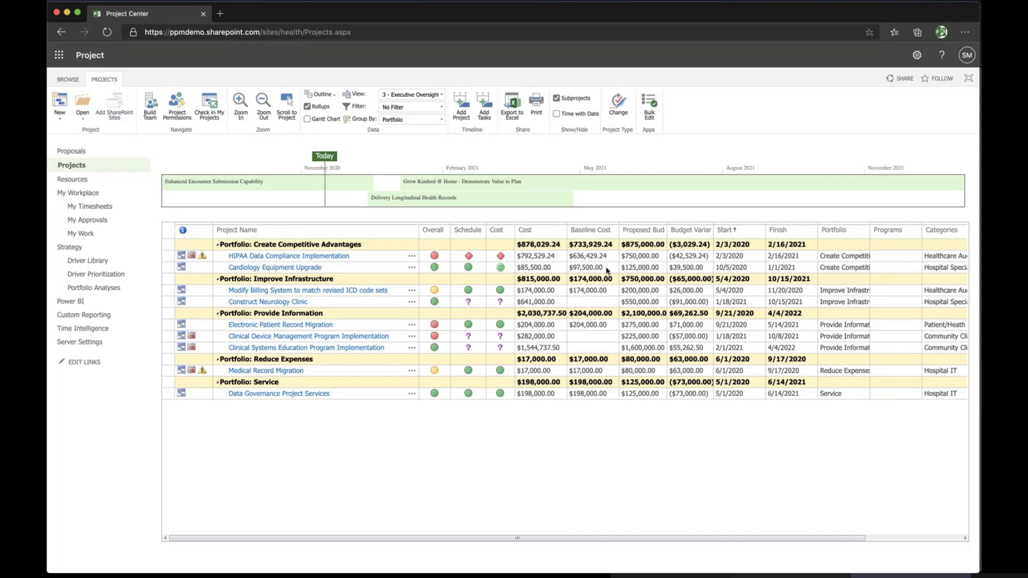
{"action": "left_click", "coordinate": [316, 120]}
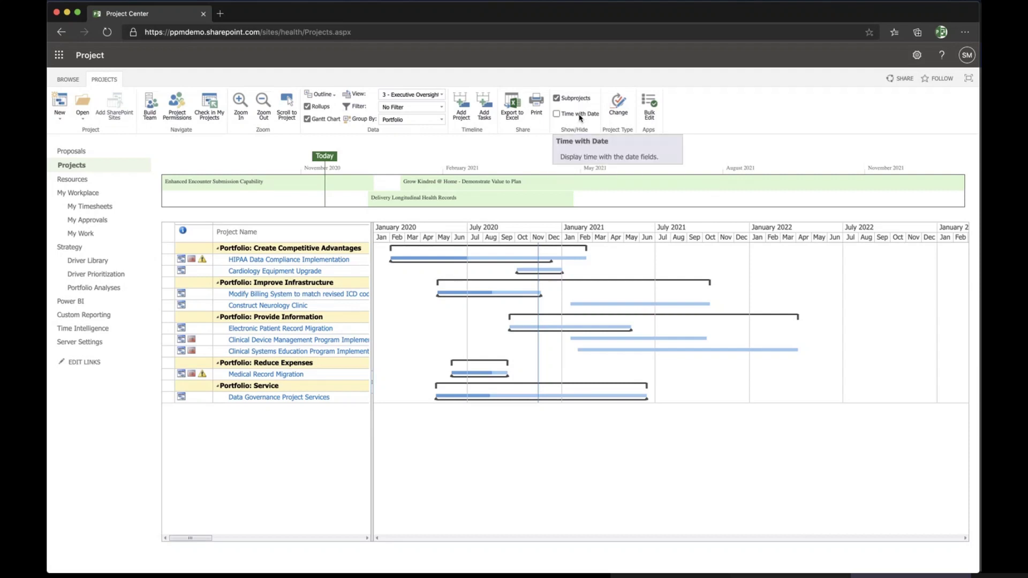
- Drag the grid/Gantt splitter right to reveal cost and date columns, leaving Time with Date off
{"action": "left_click_drag", "start_coordinate": [372, 354], "coordinate": [764, 338]}
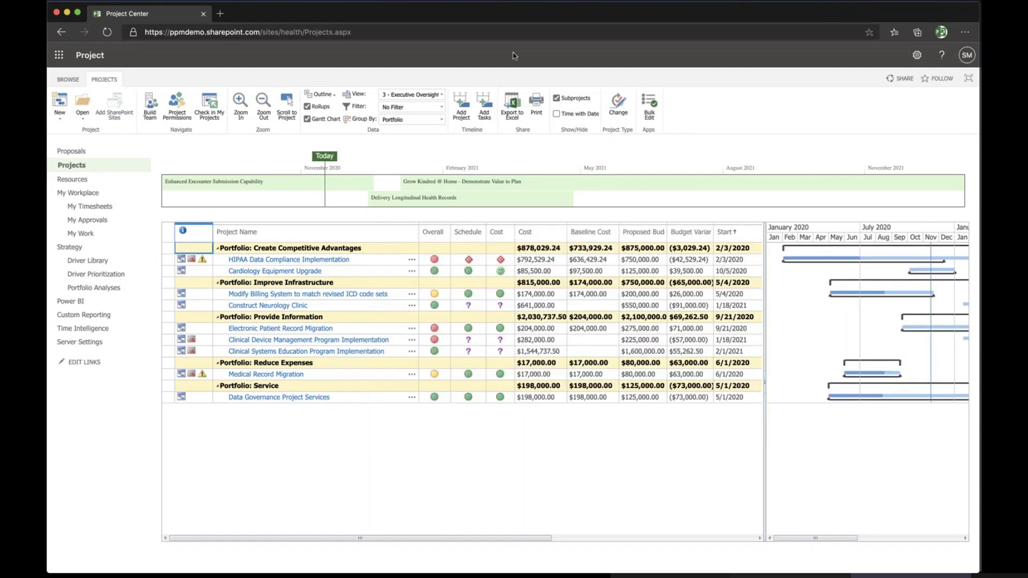
{"action": "left_click", "coordinate": [556, 114]}
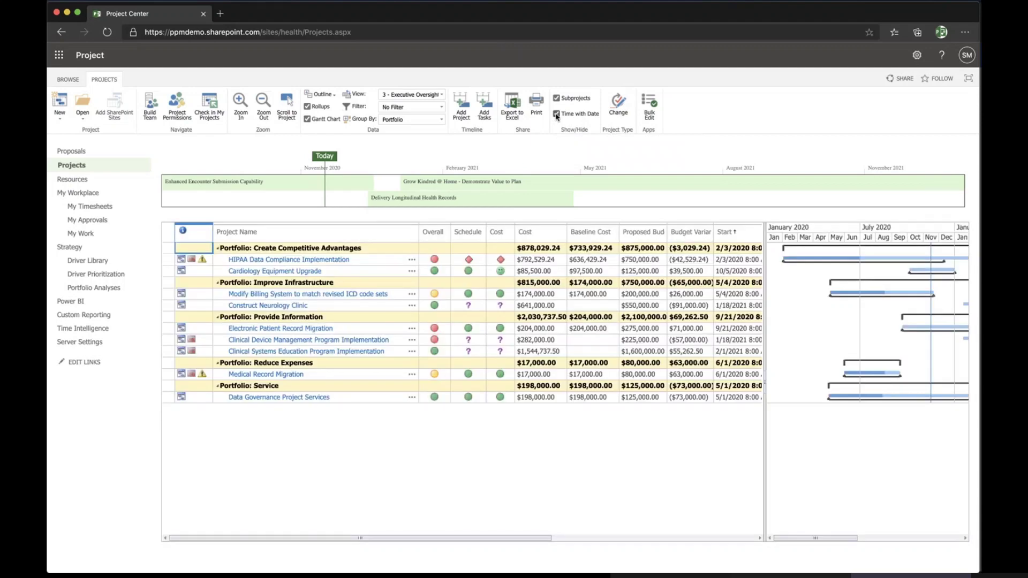
{"action": "left_click", "coordinate": [556, 114]}
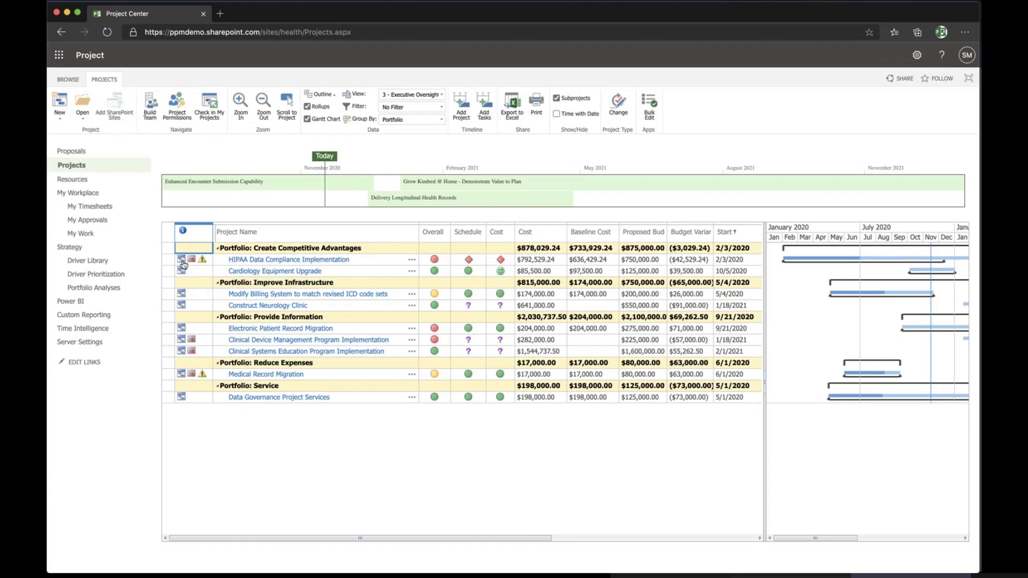
- Open the HIPAA Data Compliance Implementation callout card via its ellipsis button
{"action": "mouse_move", "coordinate": [183, 263]}
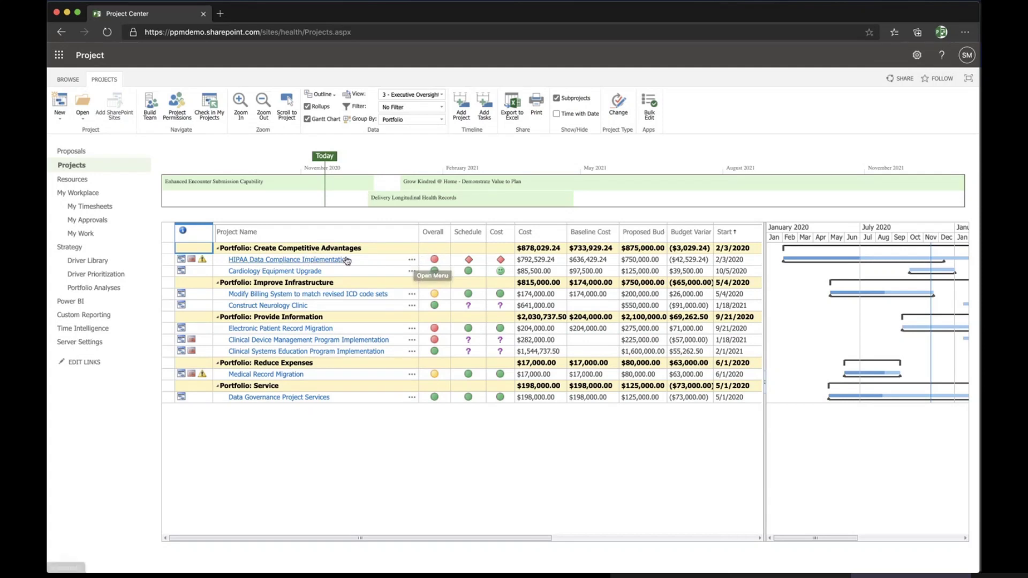
{"action": "left_click", "coordinate": [412, 260]}
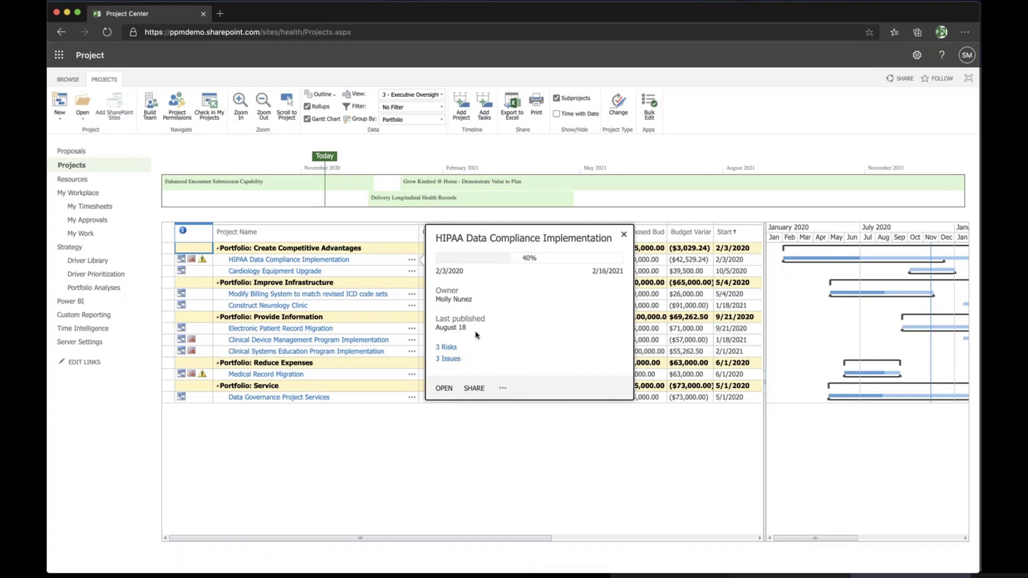
- Show the card's extra actions: Delete, Build Team and Go to Project Site
{"action": "left_click", "coordinate": [503, 391]}
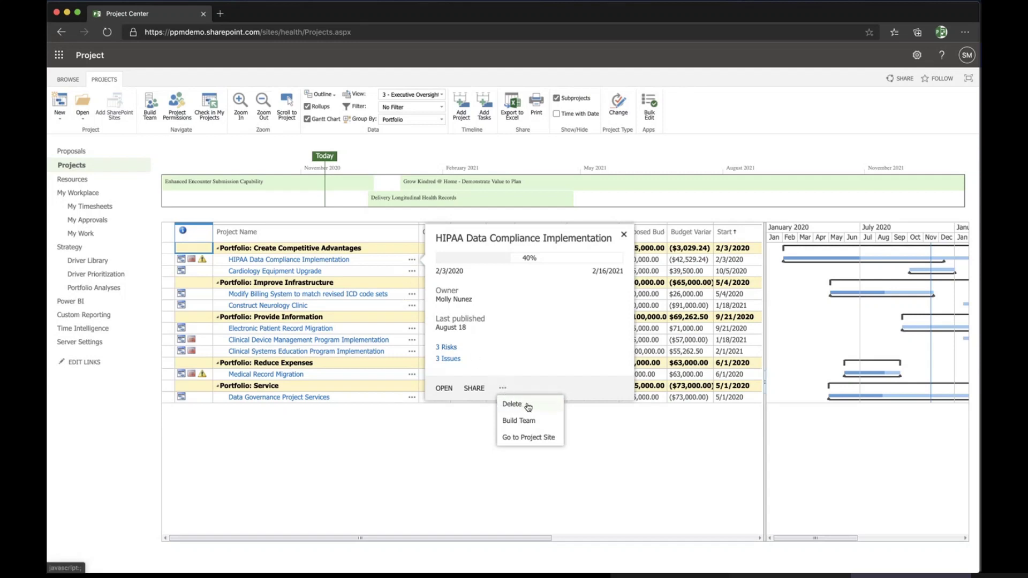
- Close the HIPAA callout card and open the project's detail pages from its name link
{"action": "left_click", "coordinate": [624, 236]}
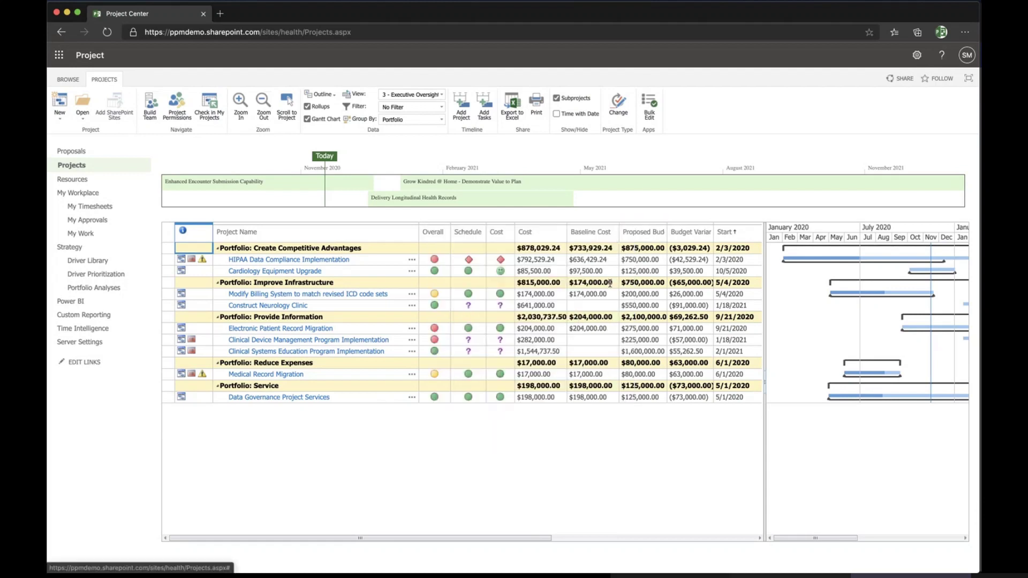
{"action": "left_click", "coordinate": [303, 261]}
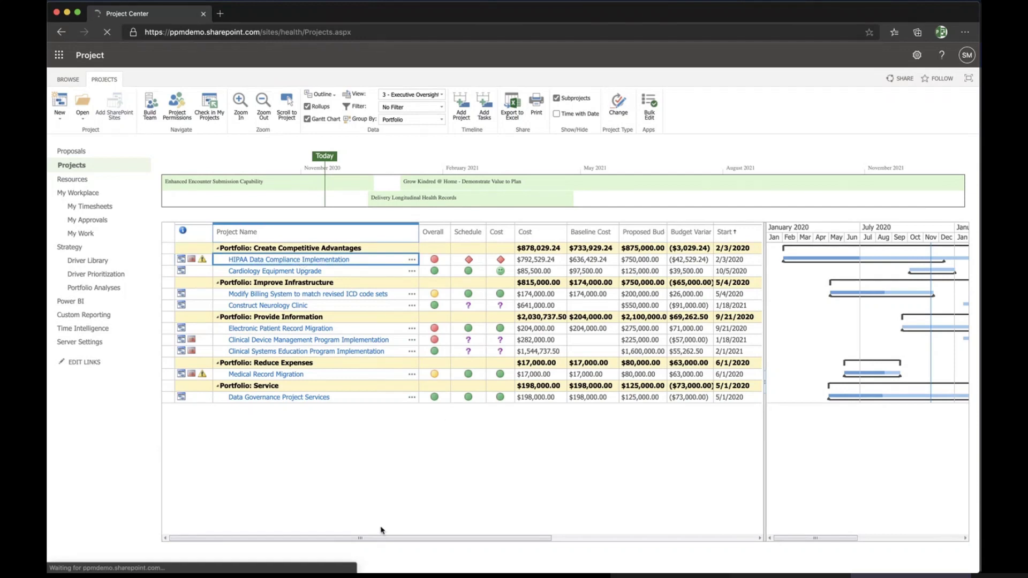